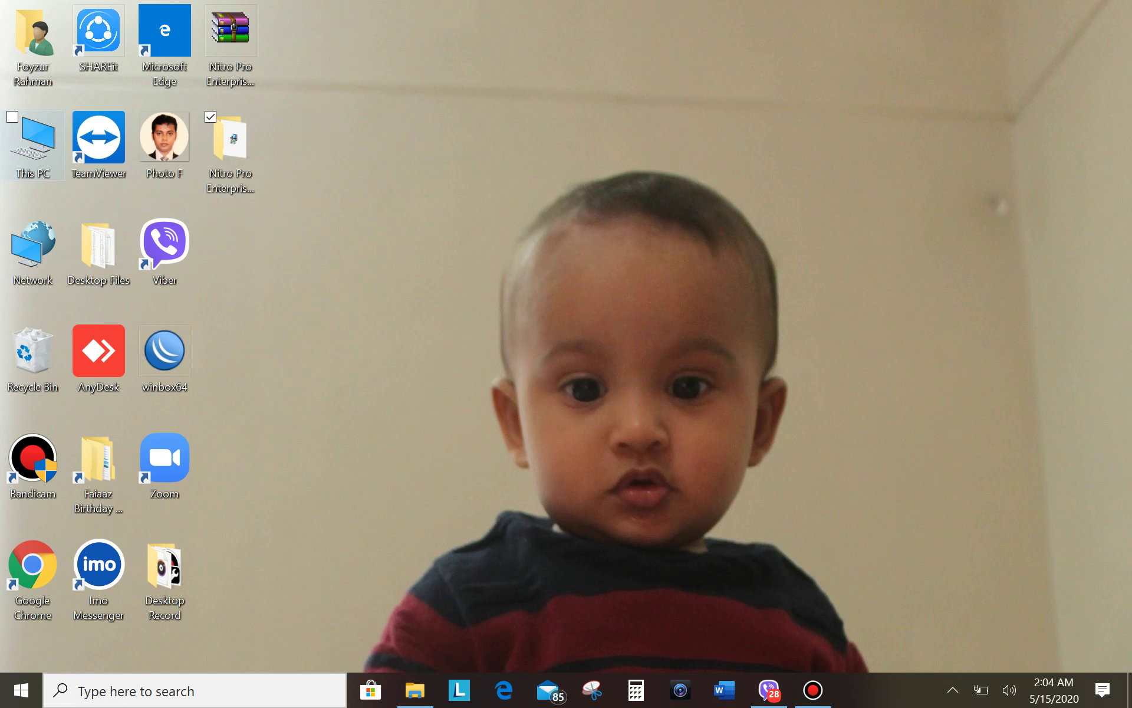
- Open the system properties of This PC to check the Windows edition and system type, and close the window
right_click(3, 157)
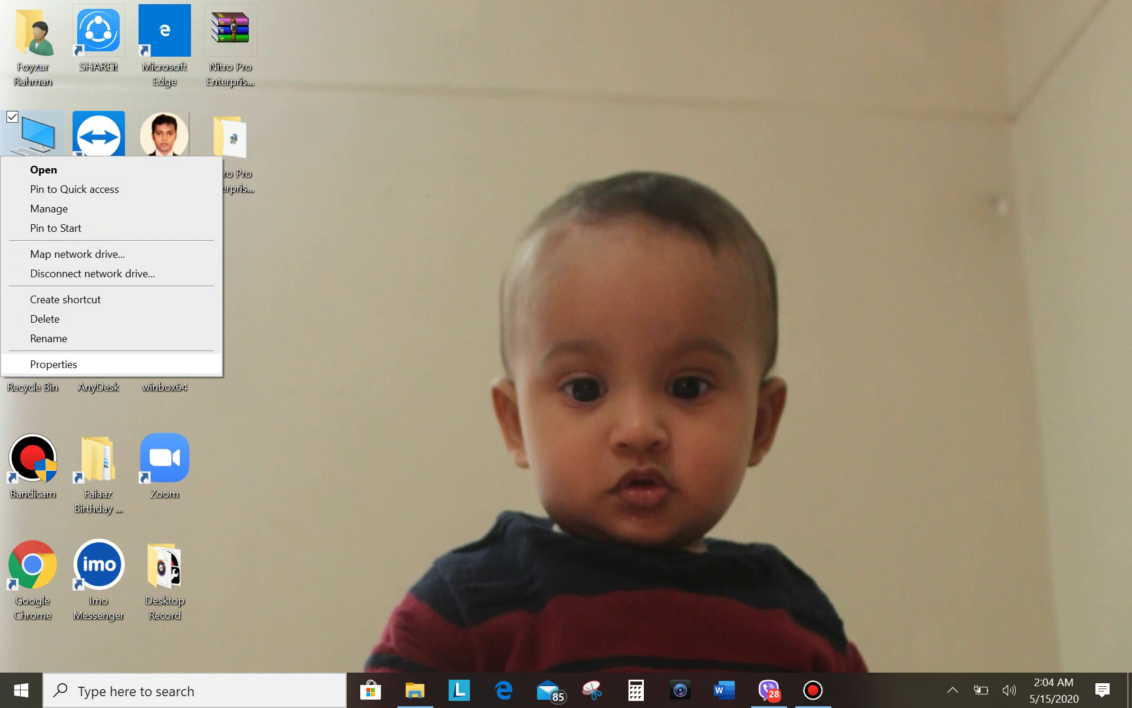
key(Escape)
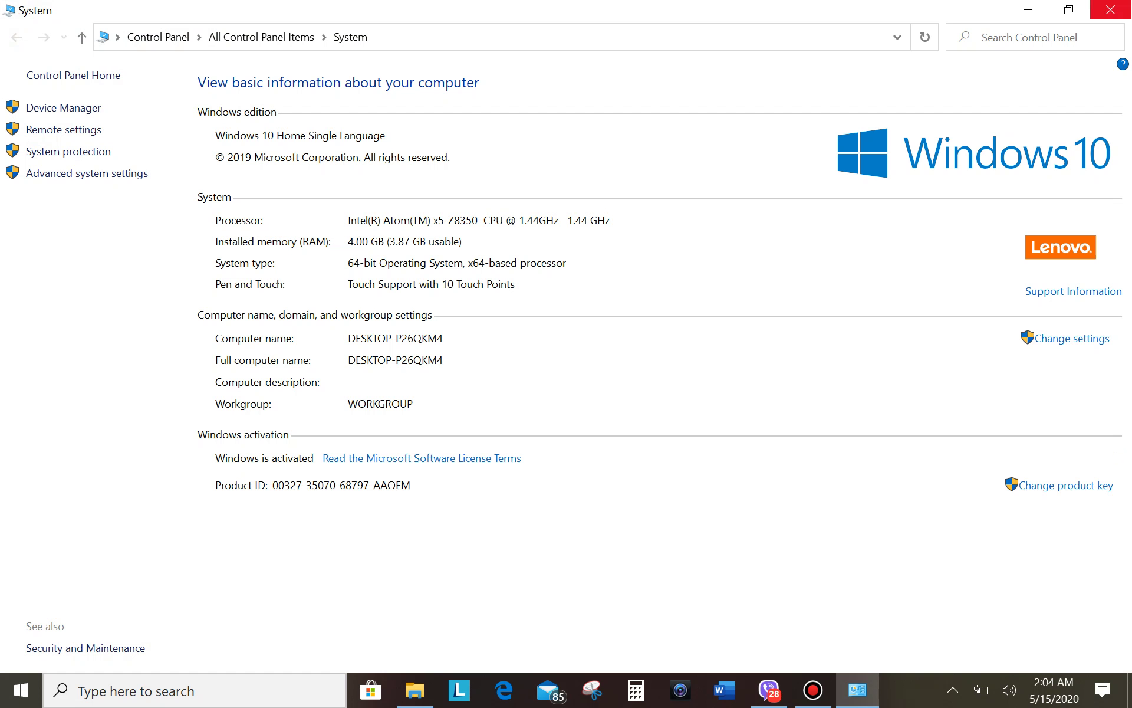
click(1110, 10)
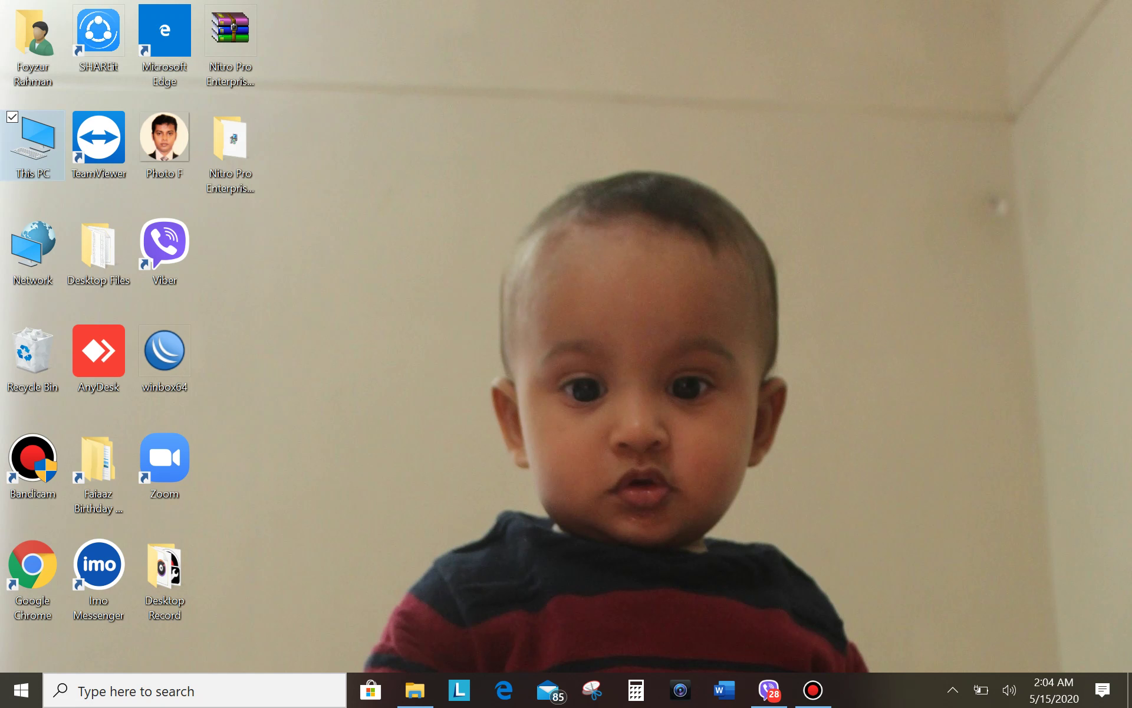
click(230, 29)
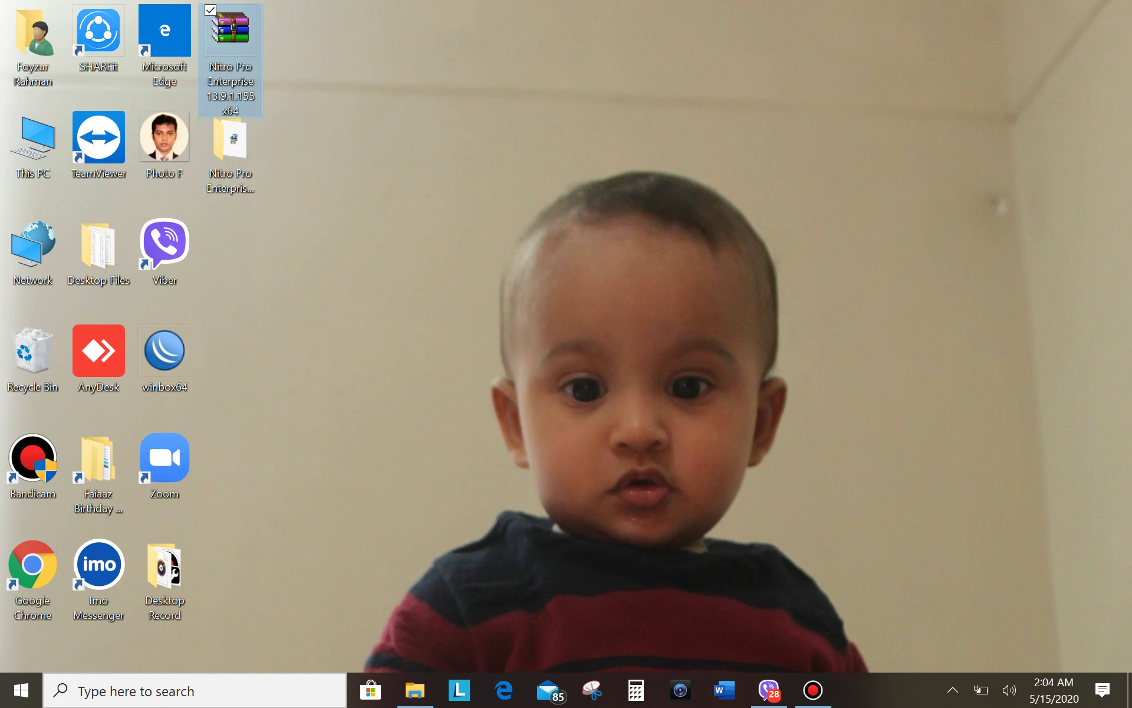
key(shift+F10)
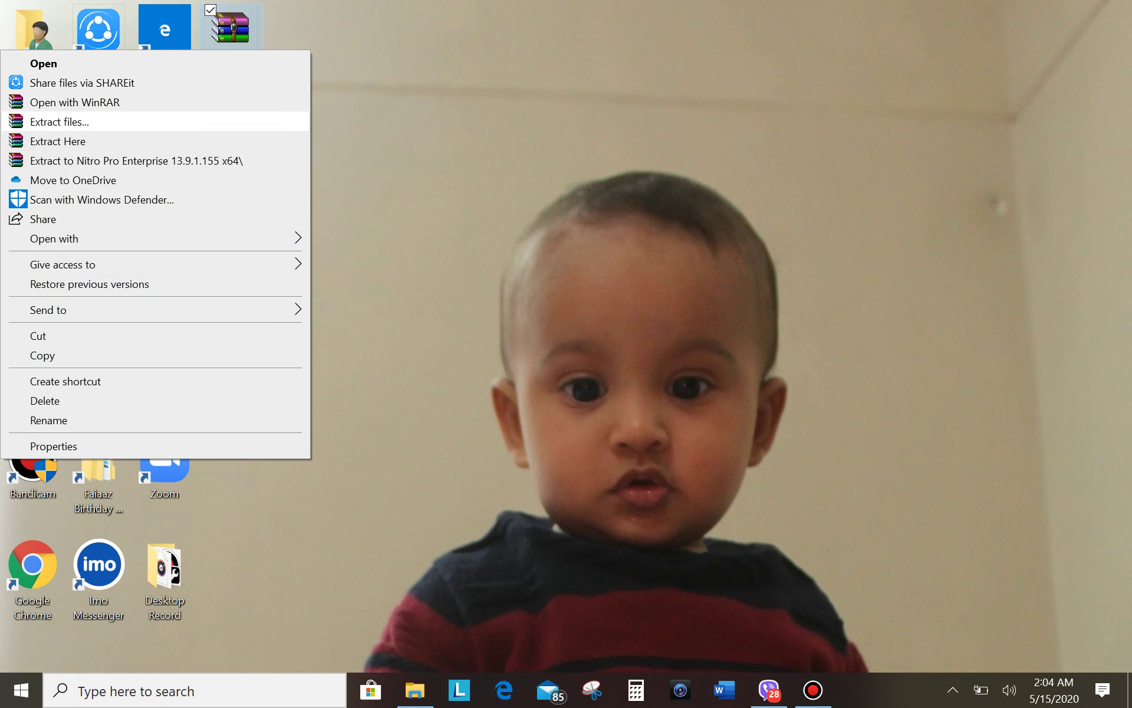
key(Up)
key(Up)
key(Up)
key(Up)
key(Up)
key(Up)
key(Up)
key(Up)
key(Up)
key(Up)
key(Up)
key(Up)
key(Up)
key(Up)
key(Down)
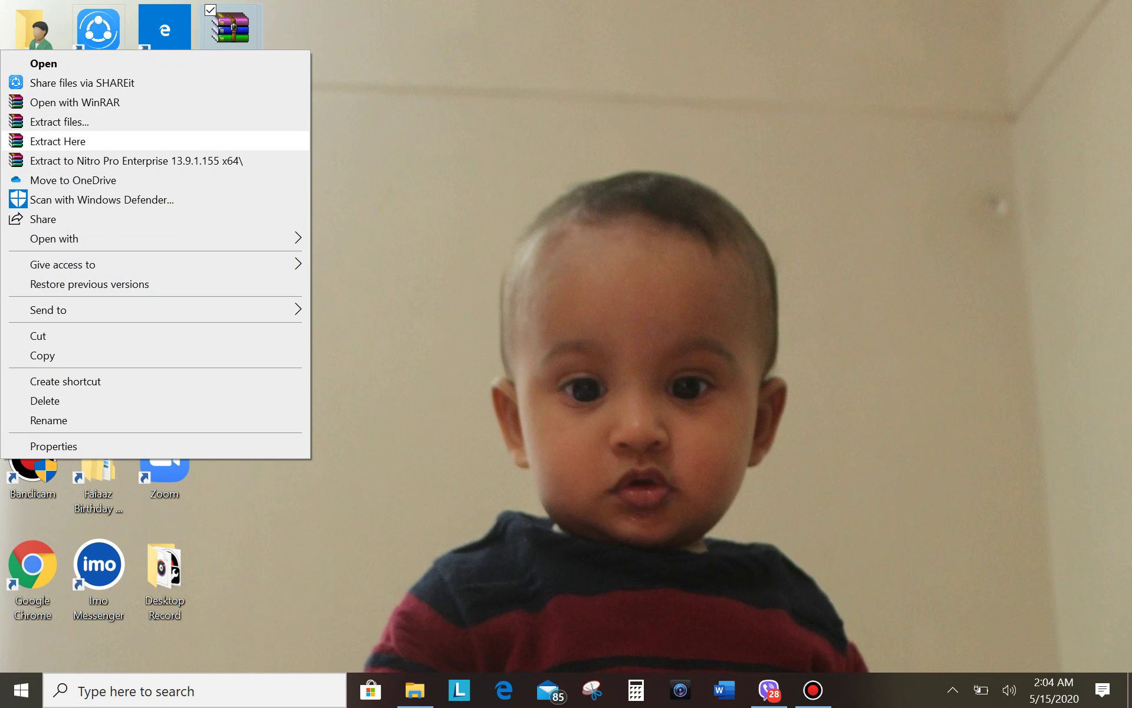
key(Up)
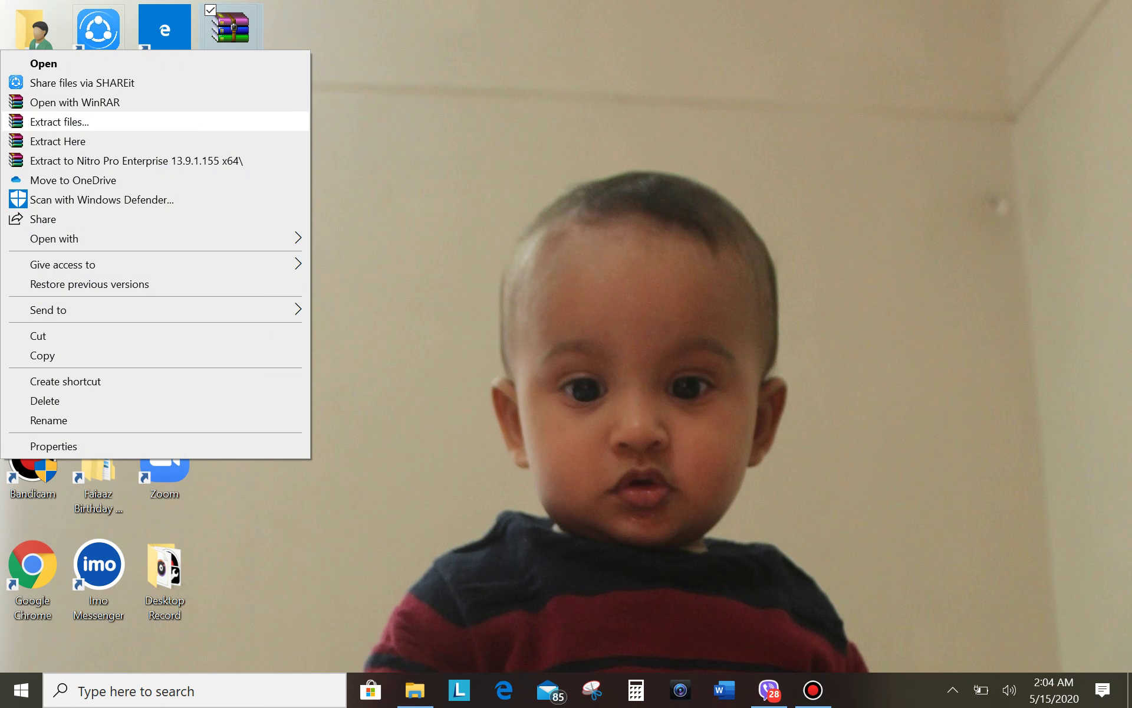
key(Return)
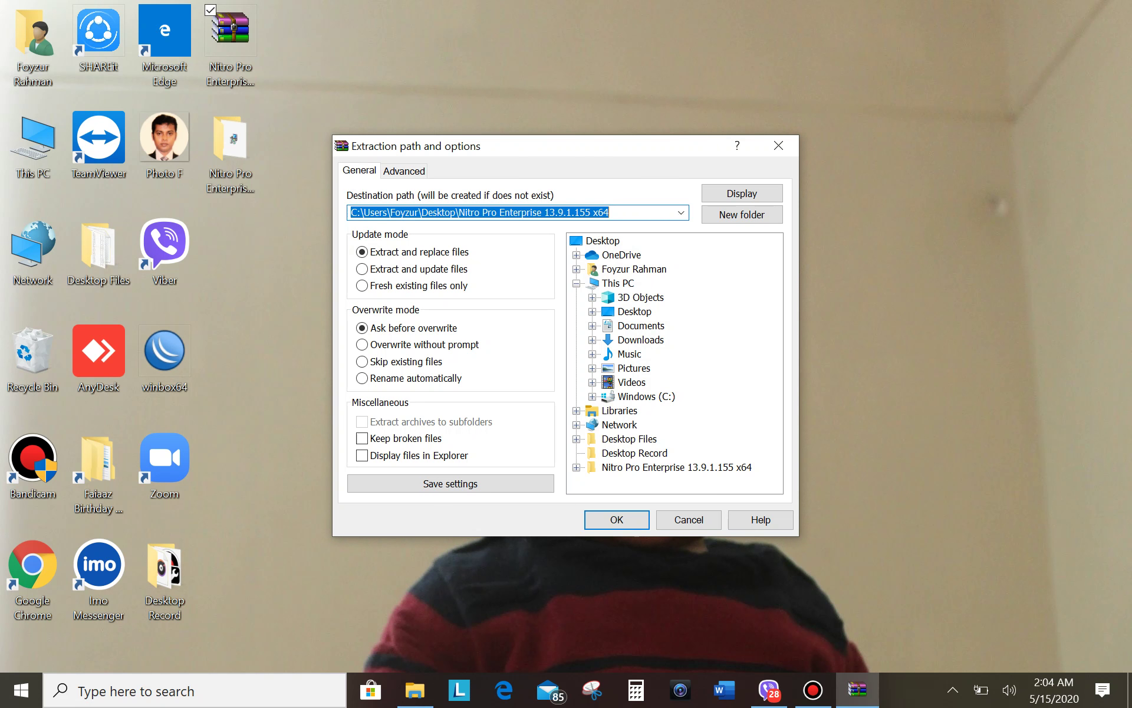
click(634, 311)
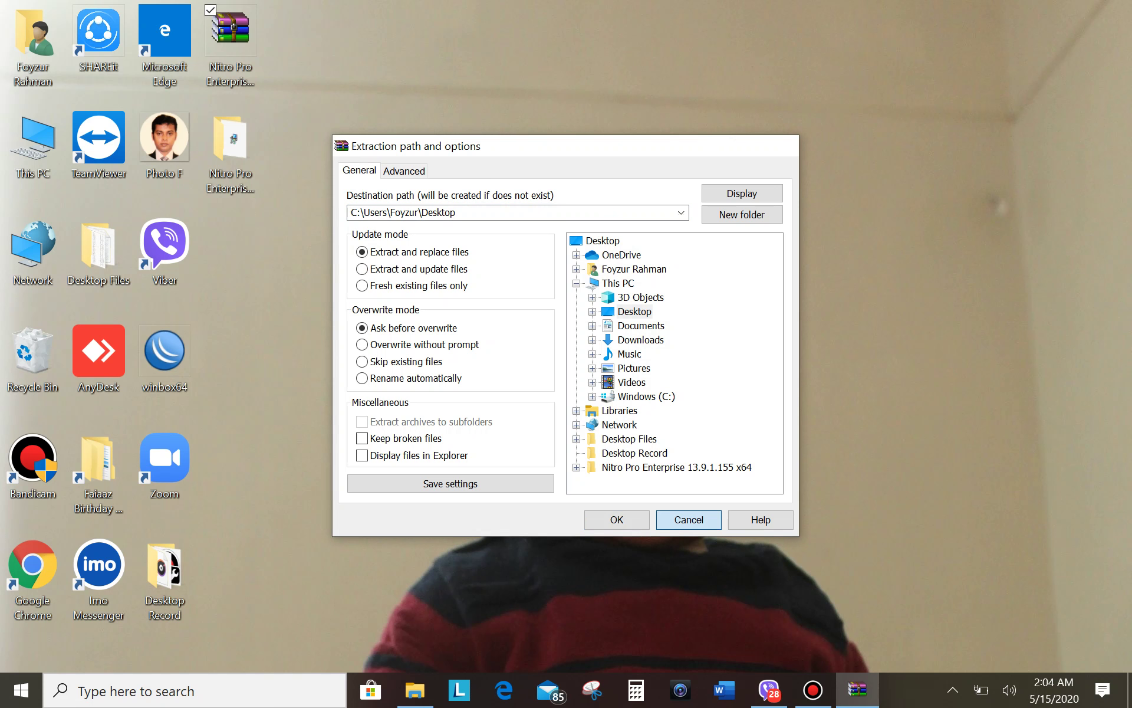
click(689, 520)
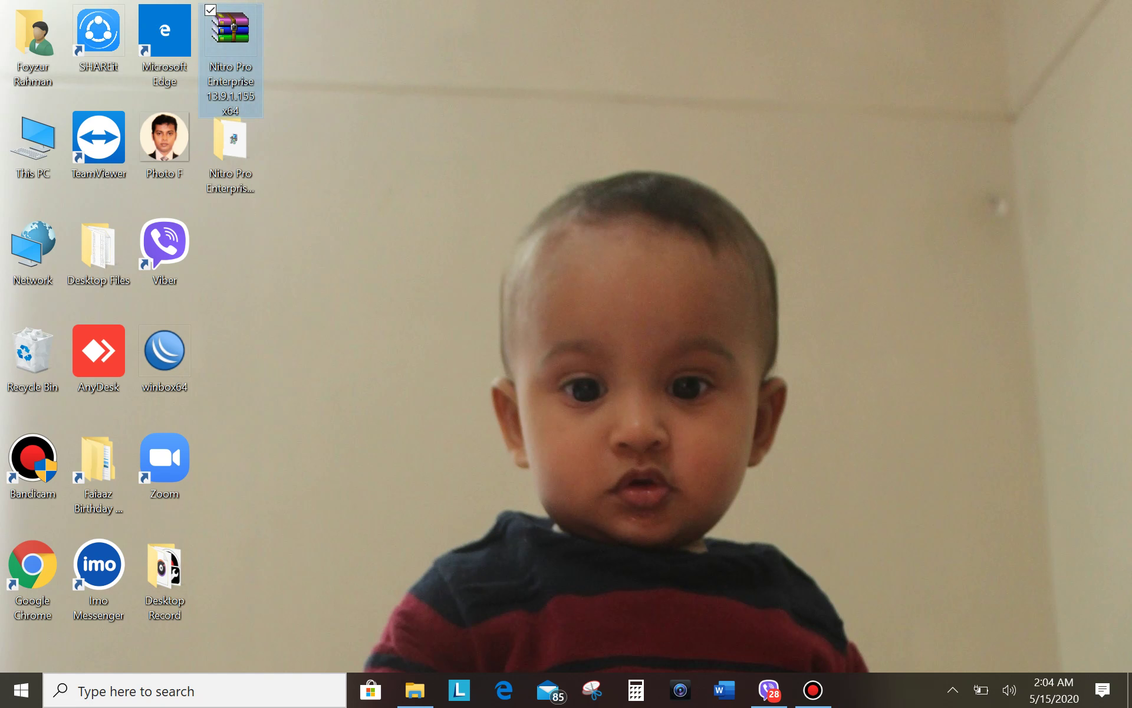
right_click(230, 58)
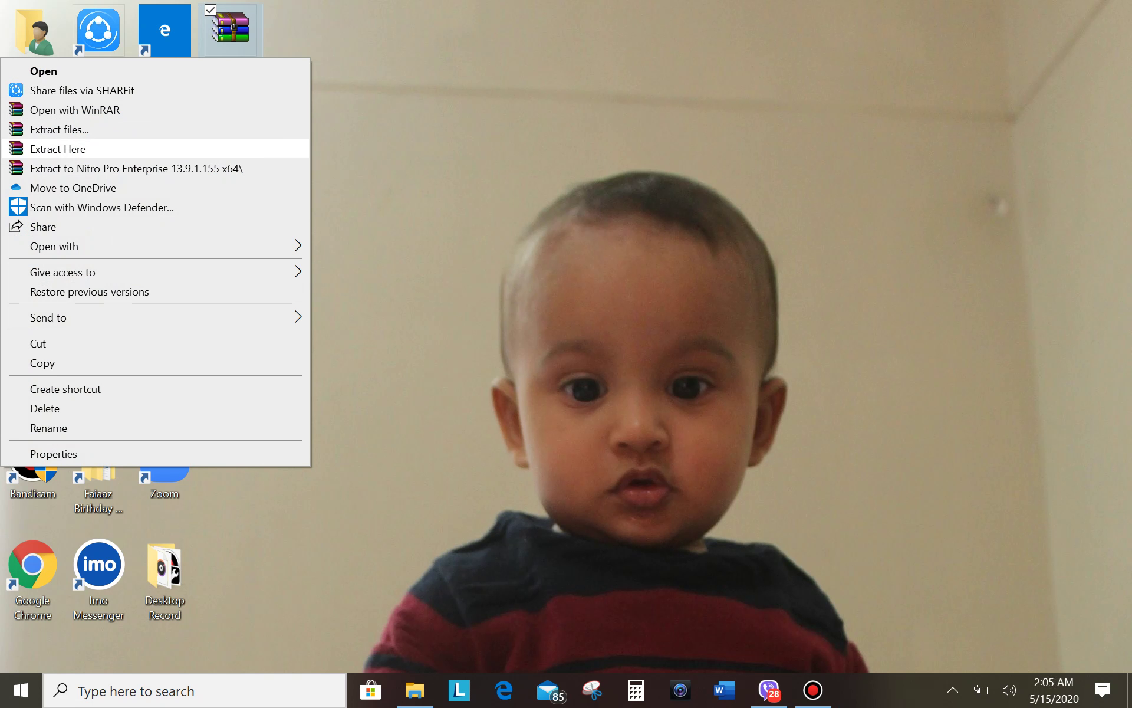
key(Return)
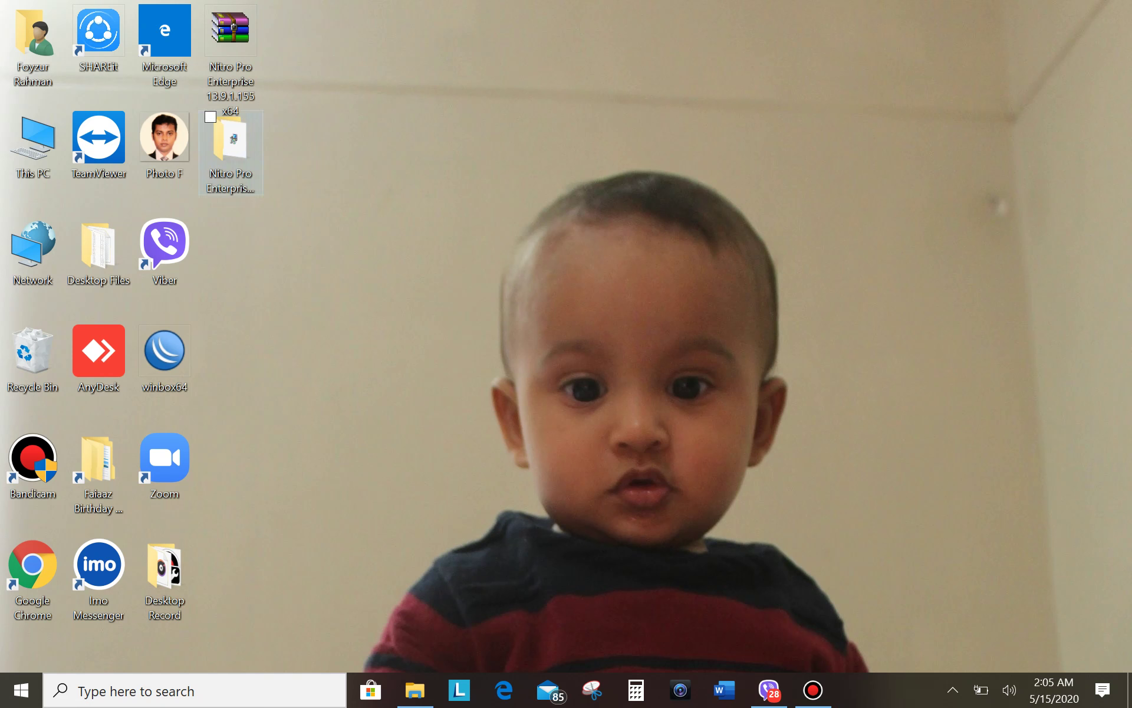
- Install Nitro Pro from nitro_pro13_x64 in the extracted desktop folder to C:\Program Files\Nitro\Pro\13\ with all options enabled
double_click(231, 148)
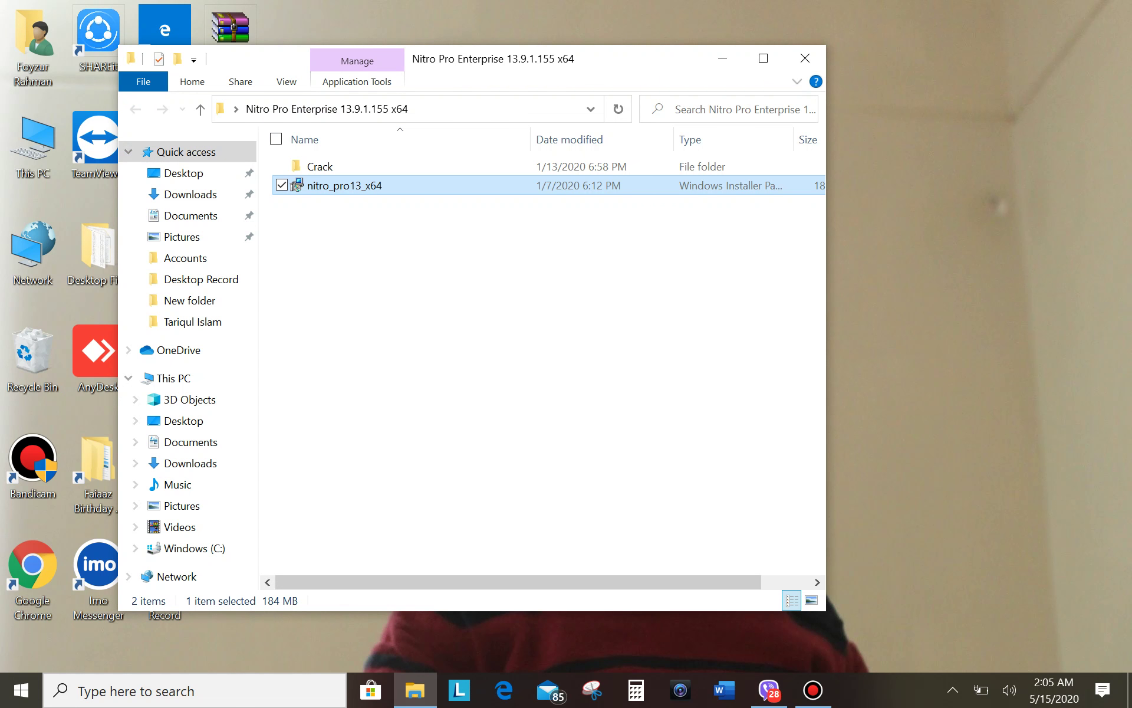
click(763, 58)
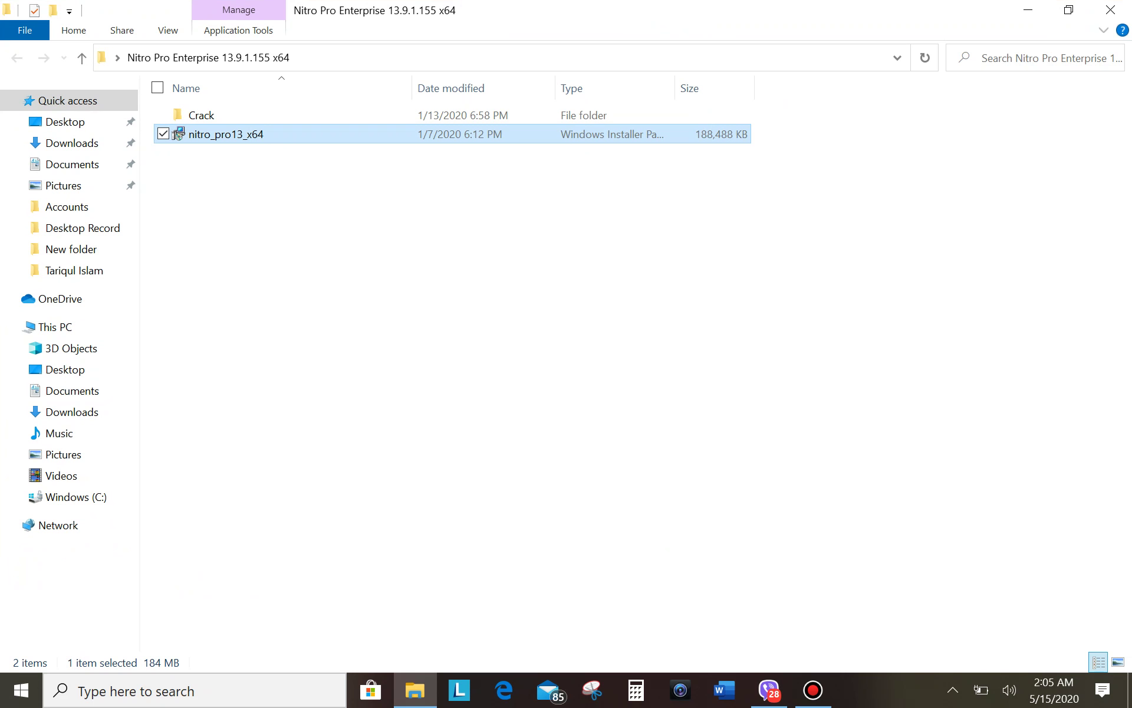
right_click(178, 136)
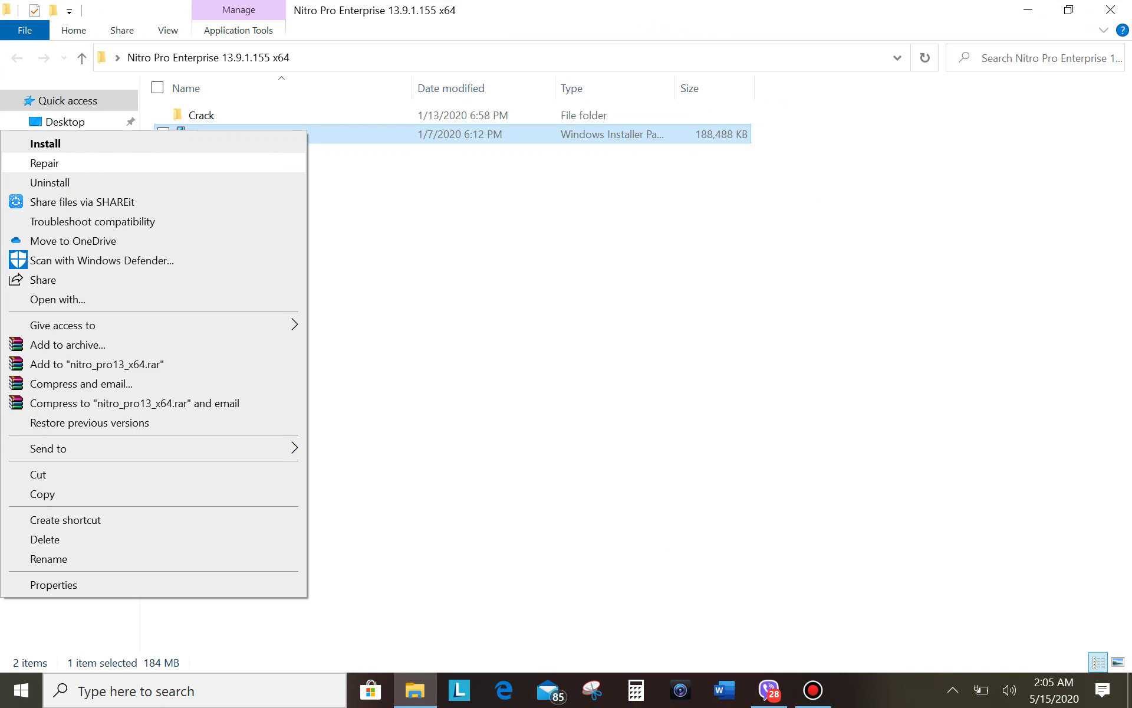
click(45, 143)
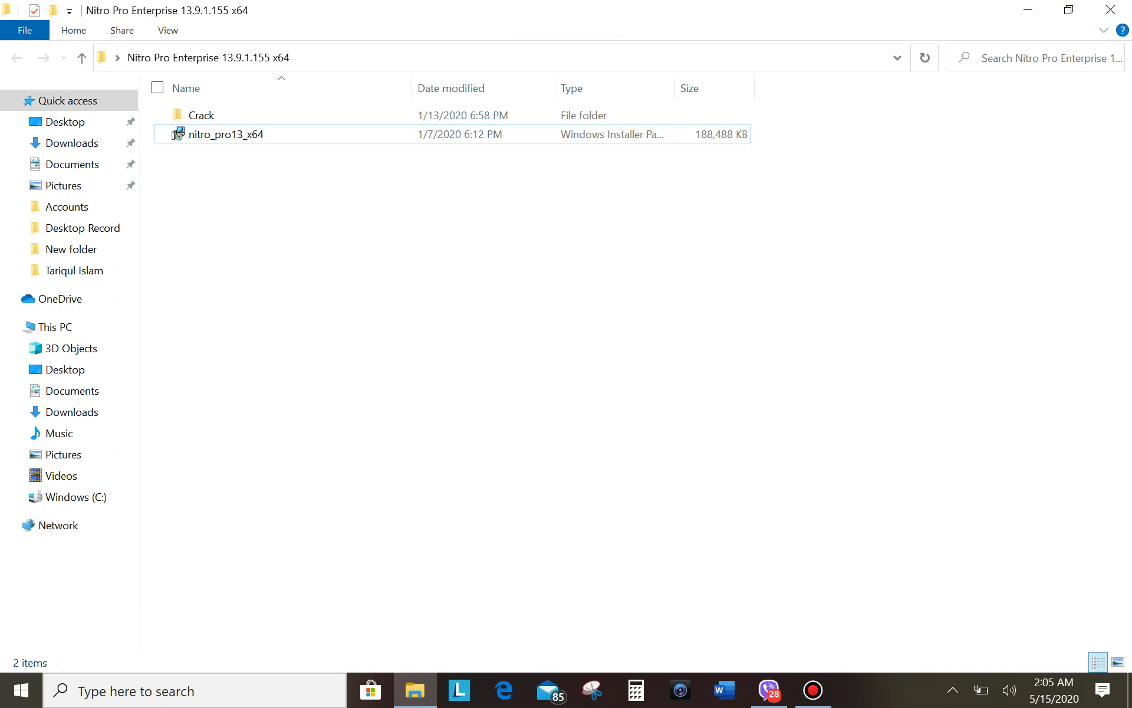
click(178, 136)
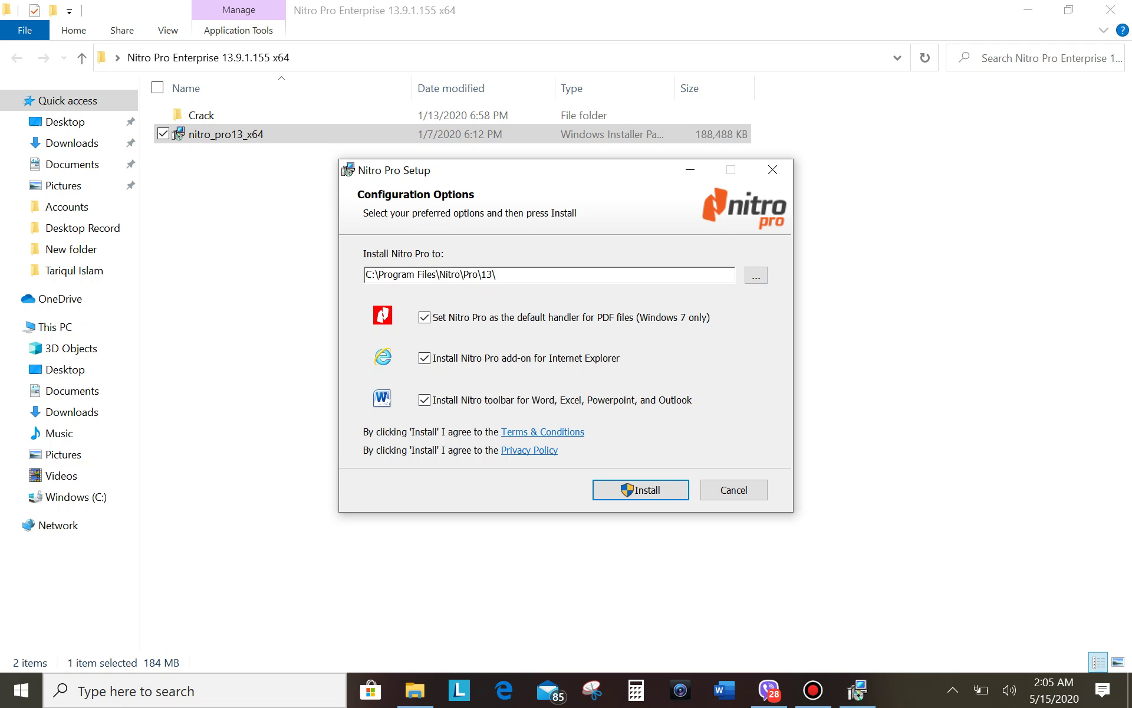
key(Return)
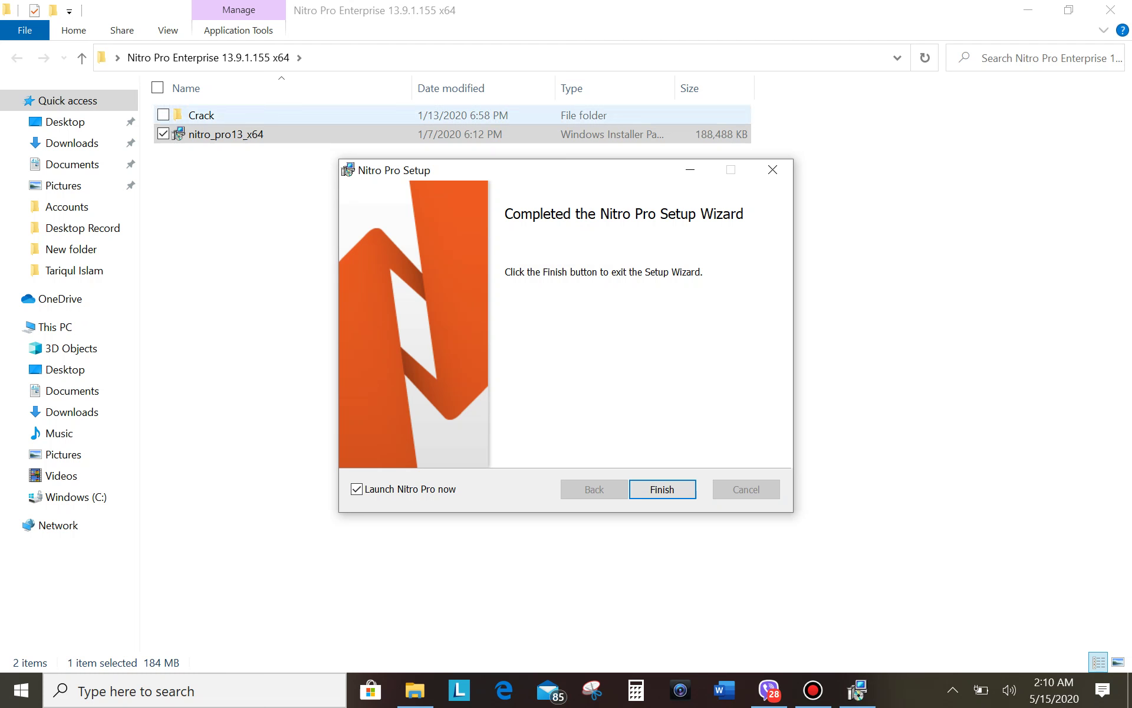
- Copy the Patch application from the Crack subfolder of Nitro Pro Enterprise 13.9.1.155 x64
key(Return)
click(201, 115)
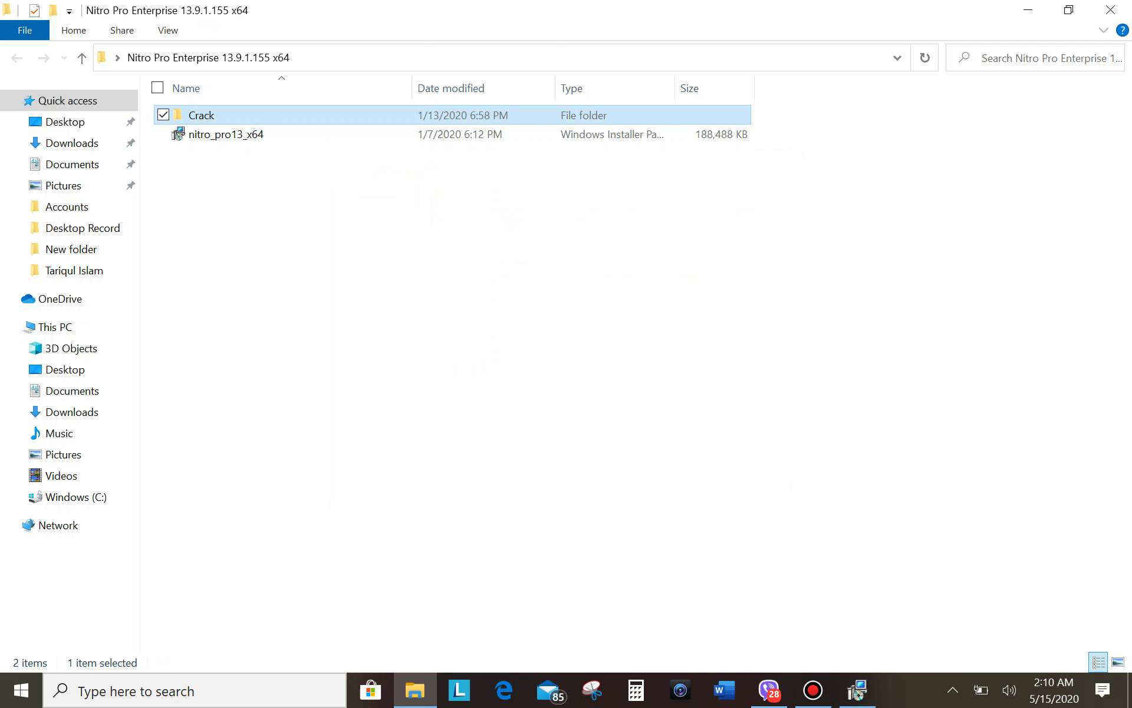
double_click(201, 115)
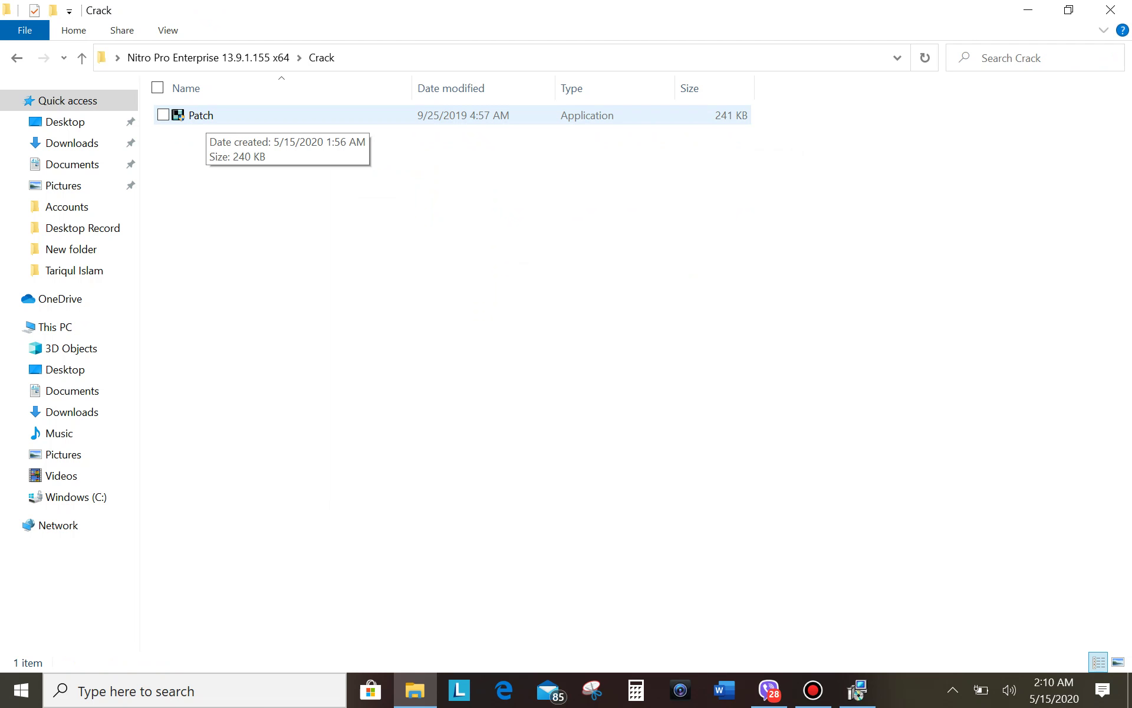
click(201, 115)
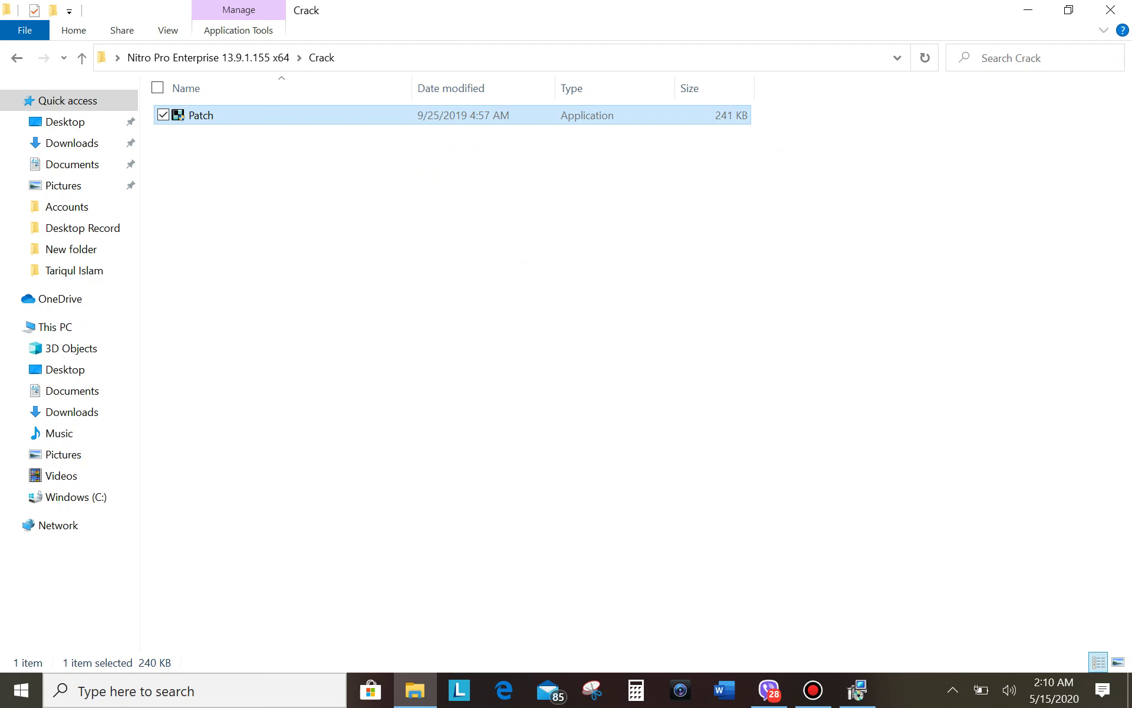
key(shift+F10)
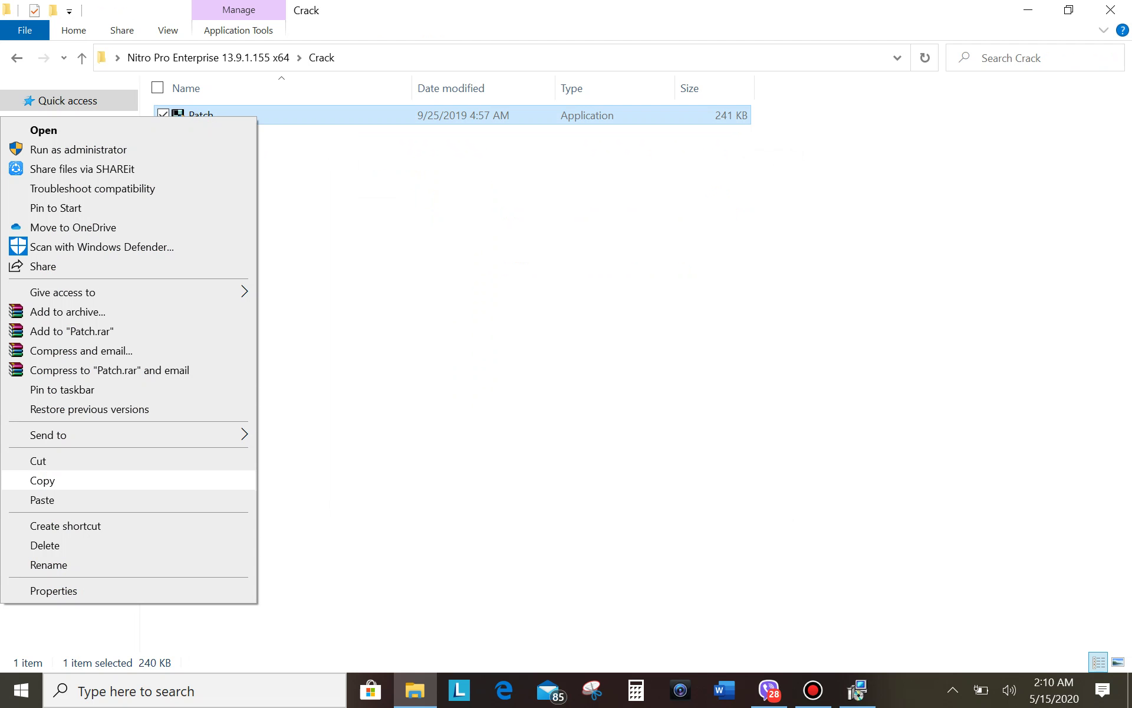
click(42, 480)
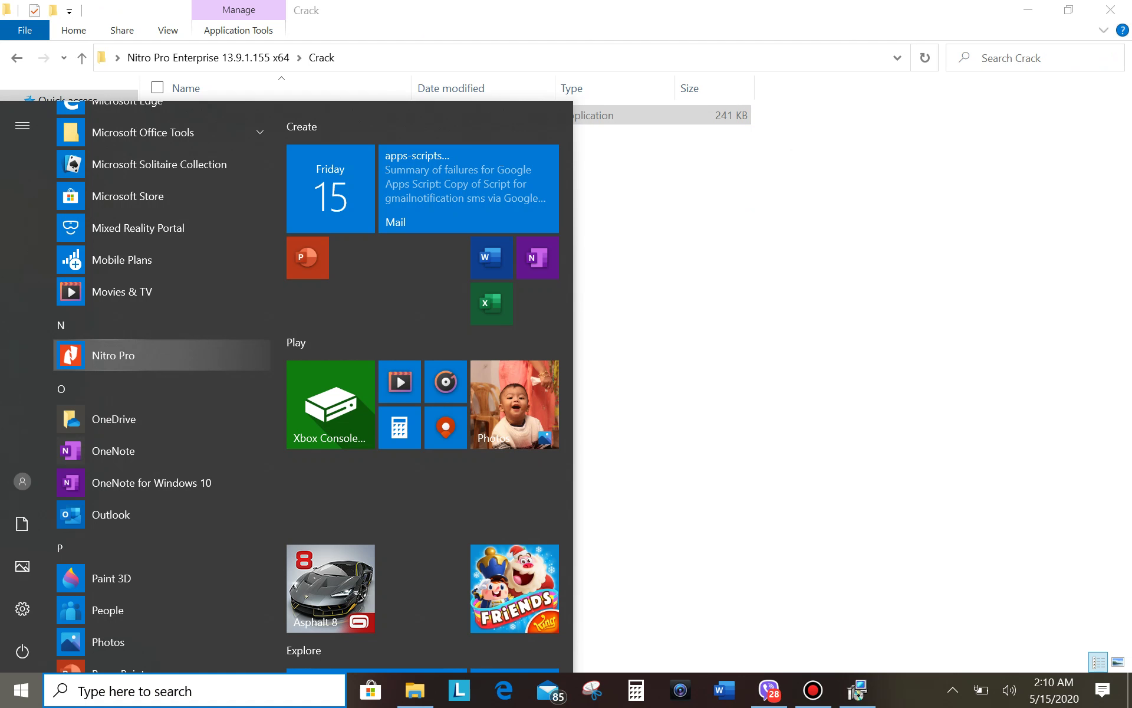
- Look up Nitro Pro by searching for "nitro" and open the Programs folder containing its shortcut
key(Escape)
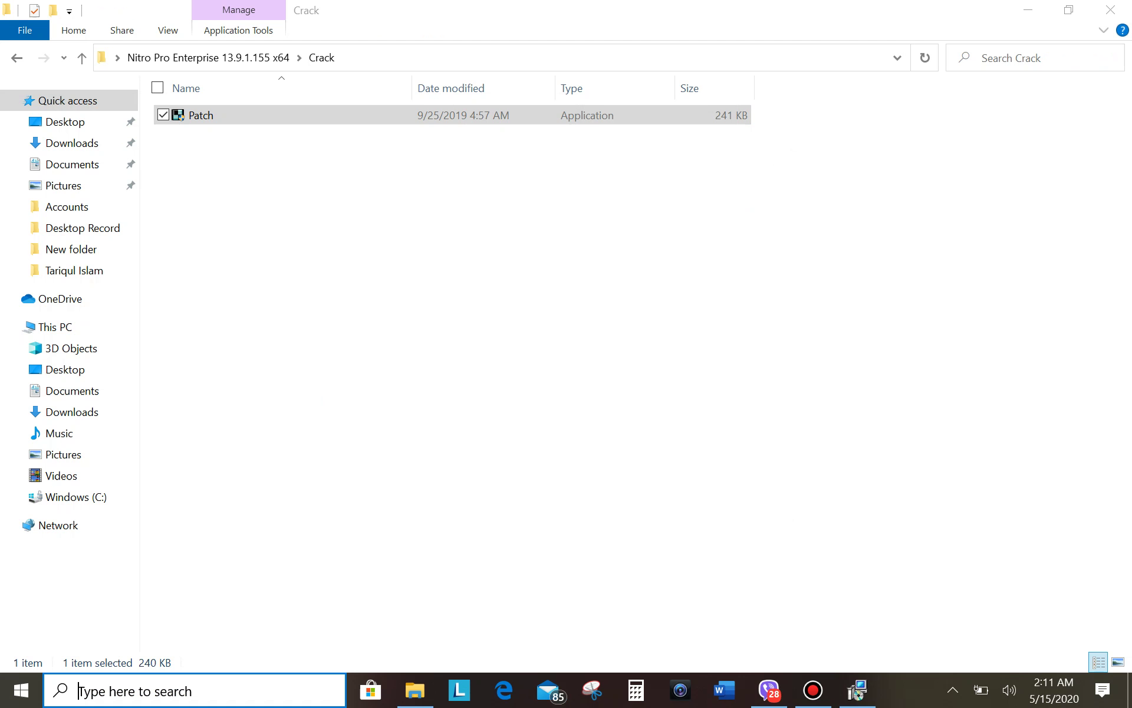
text(nit)
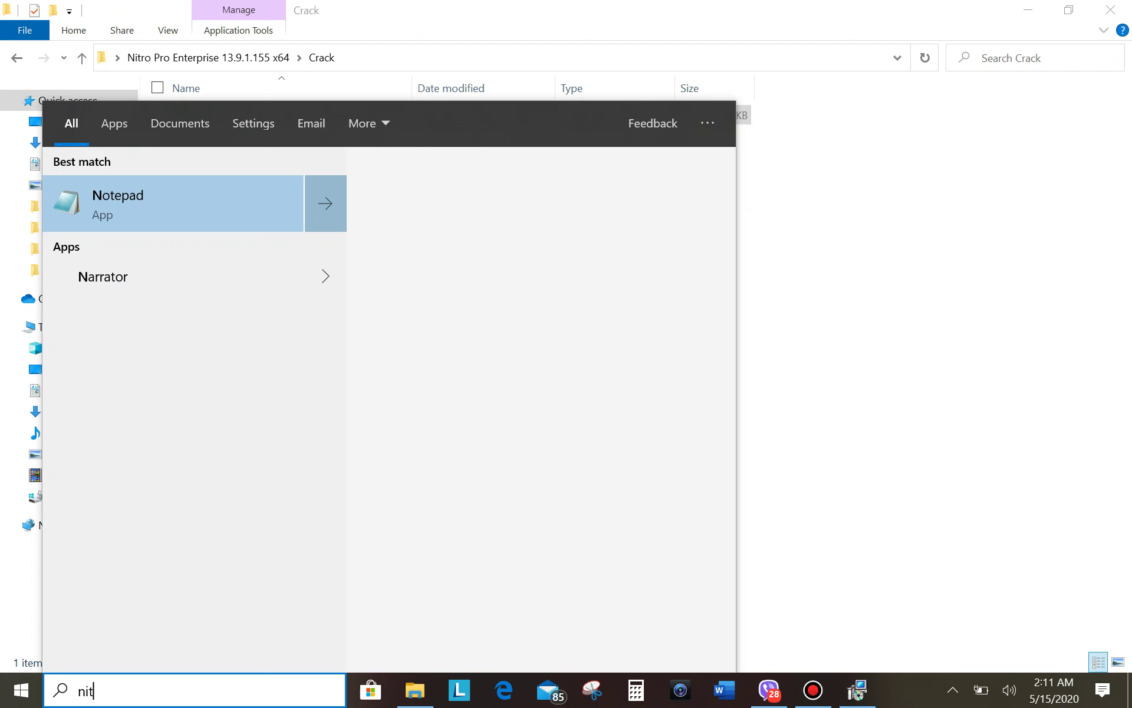
text(ro)
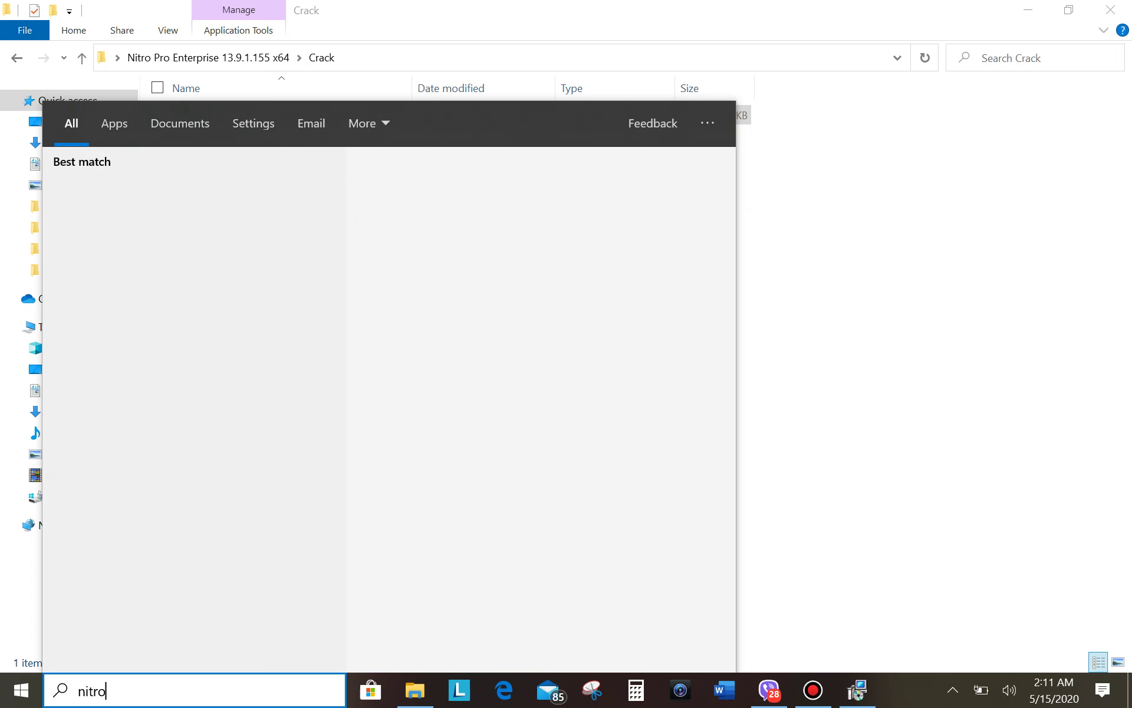
key(Escape)
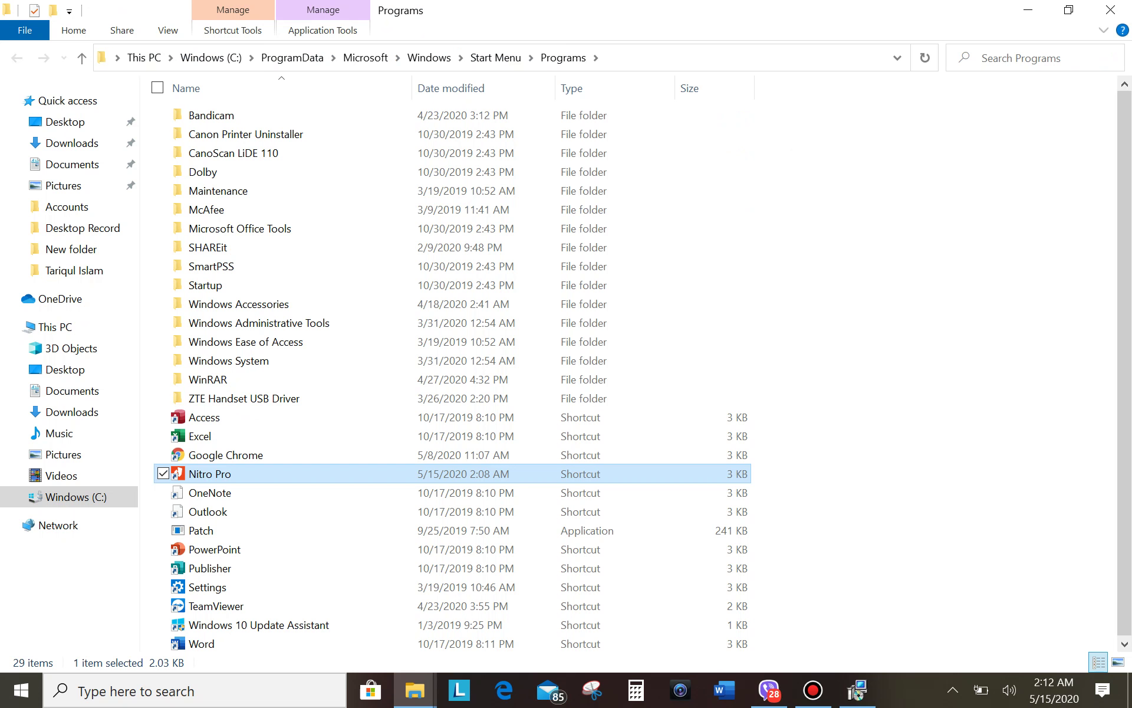
- Paste Patch into the Start Menu Programs folder, replacing the existing file and granting administrator permission
right_click(608, 176)
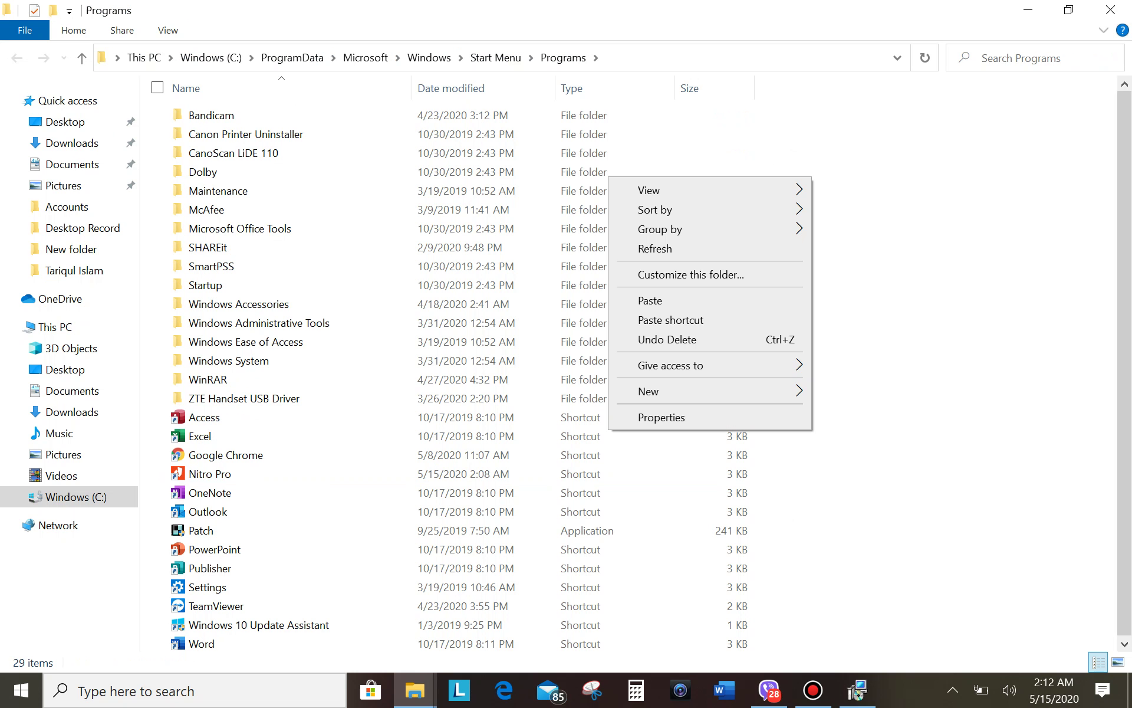
click(650, 301)
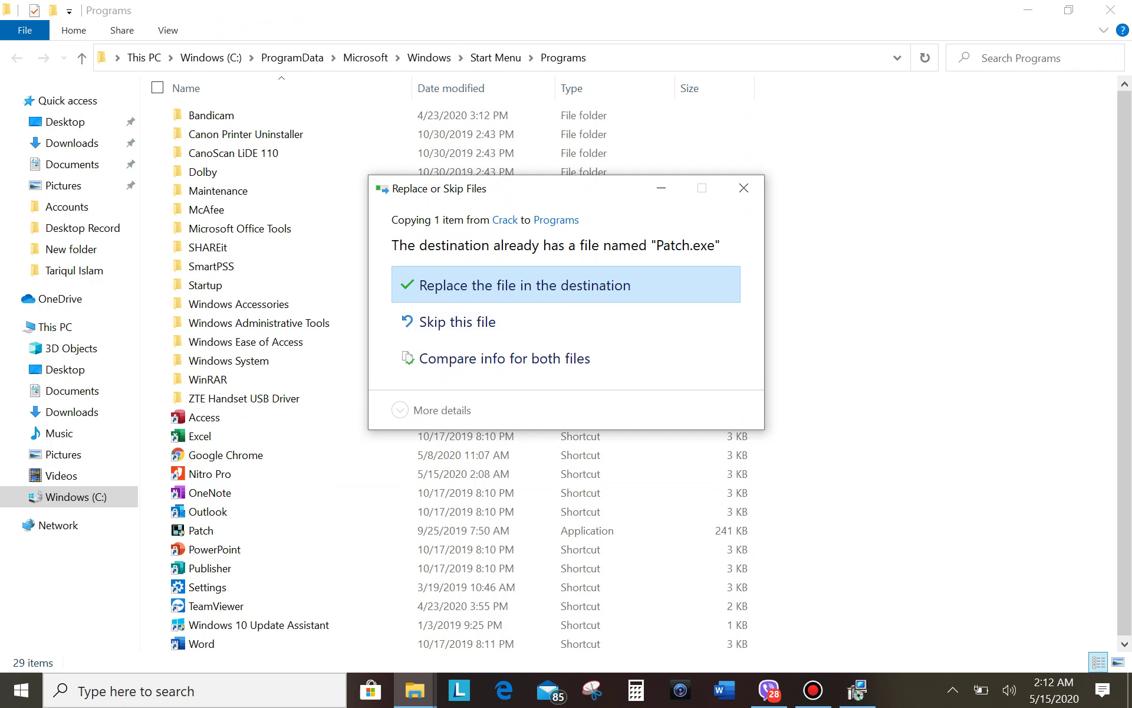
click(525, 285)
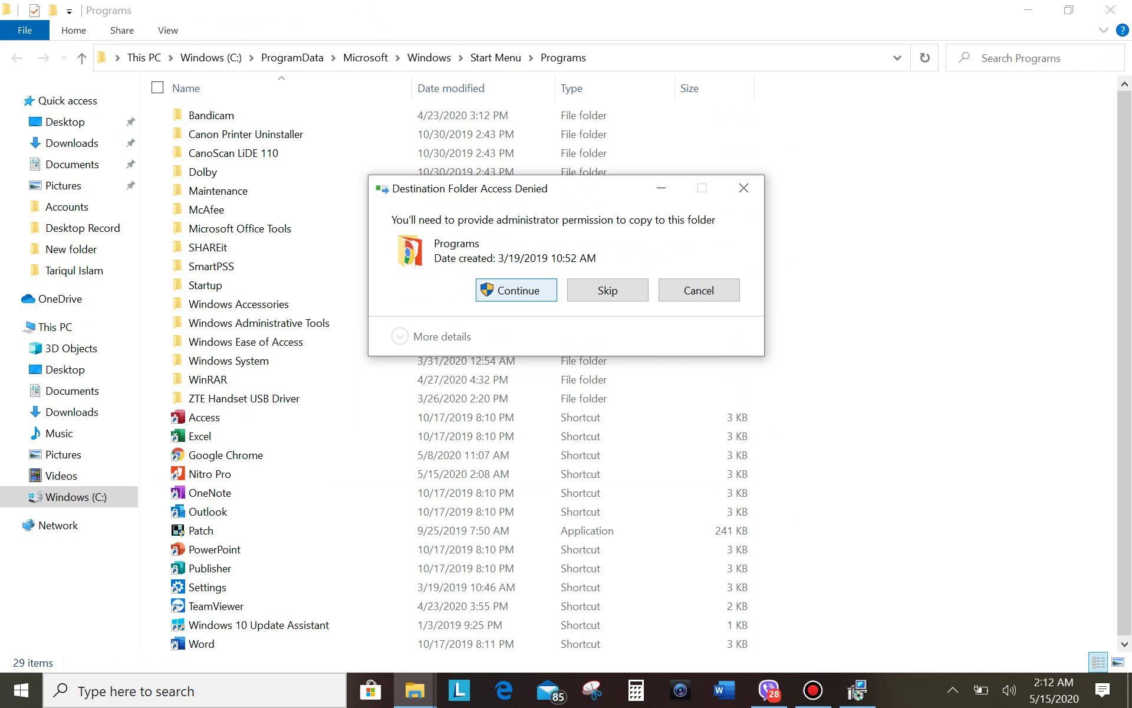
key(Return)
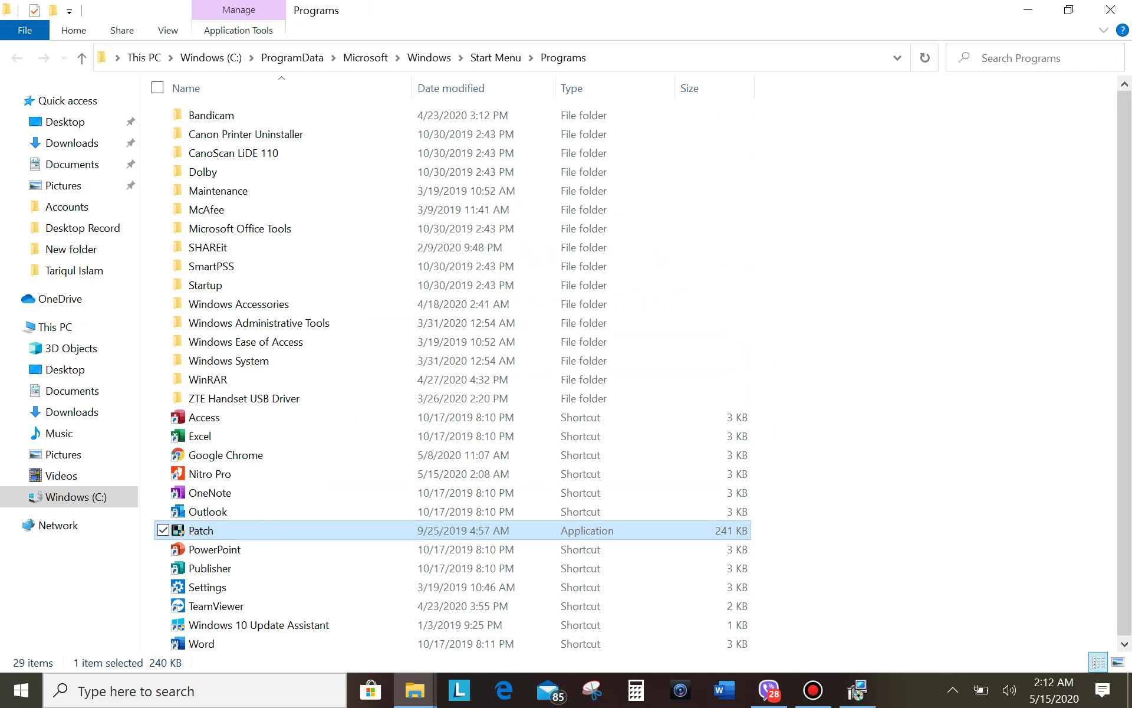
- Run Patch from the Programs folder, apply it to NitroPDF.exe with Backup enabled, and close the patcher
key(shift+F10)
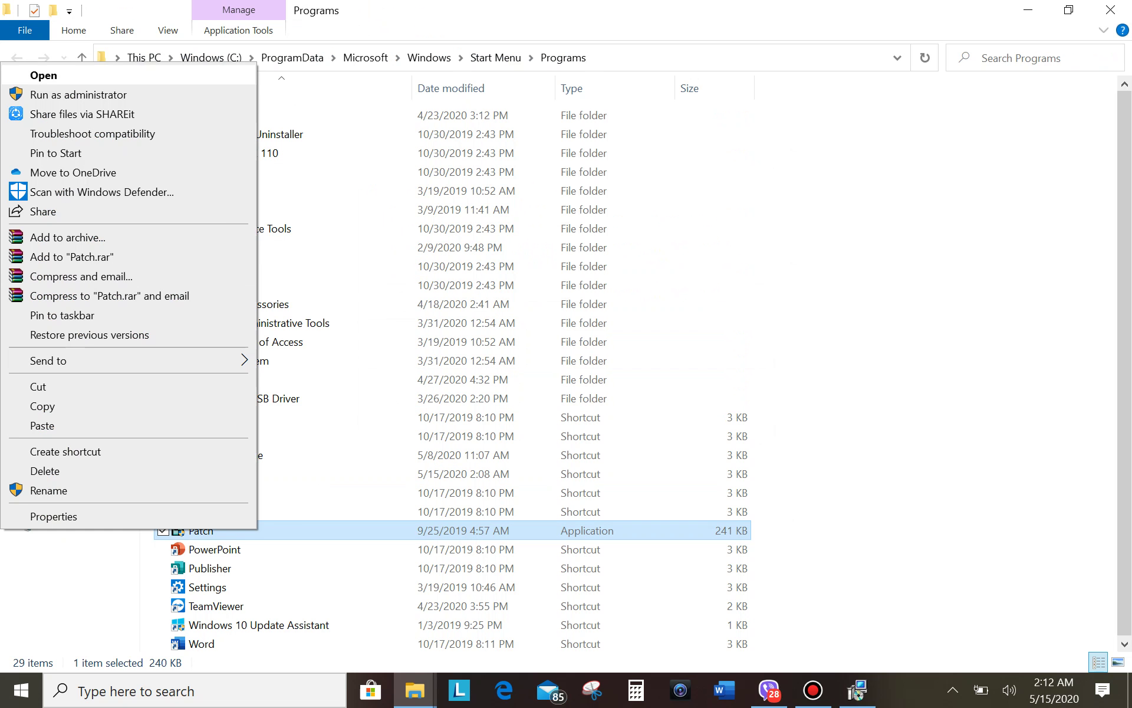
key(Escape)
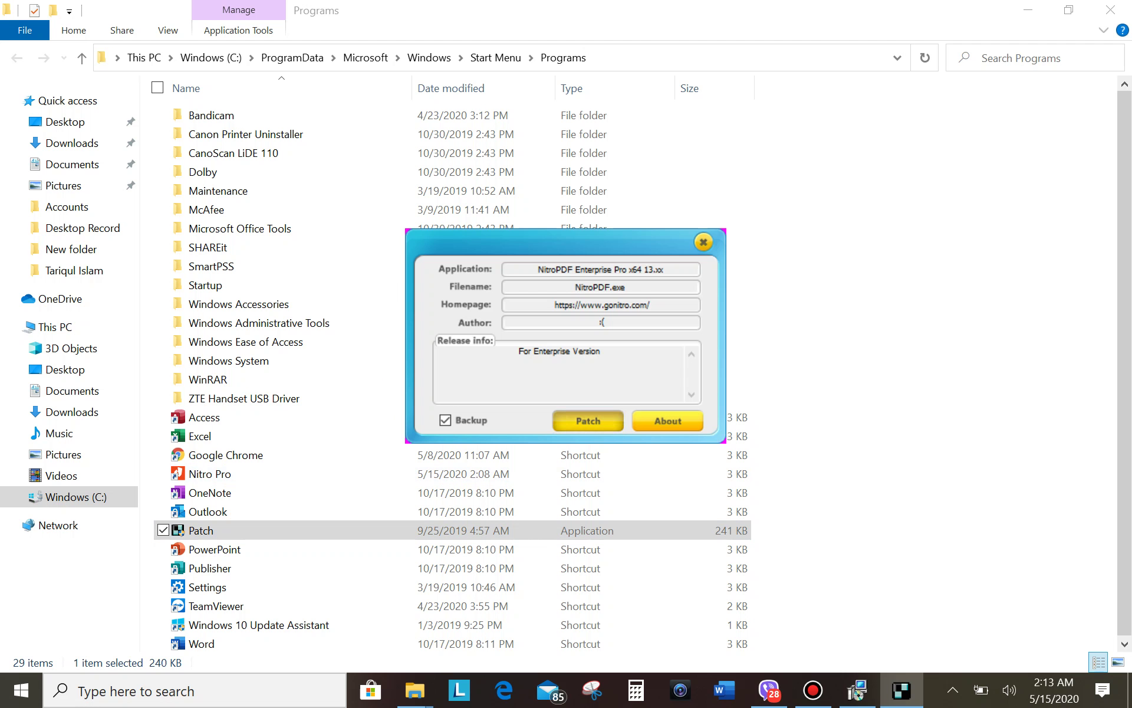
click(588, 420)
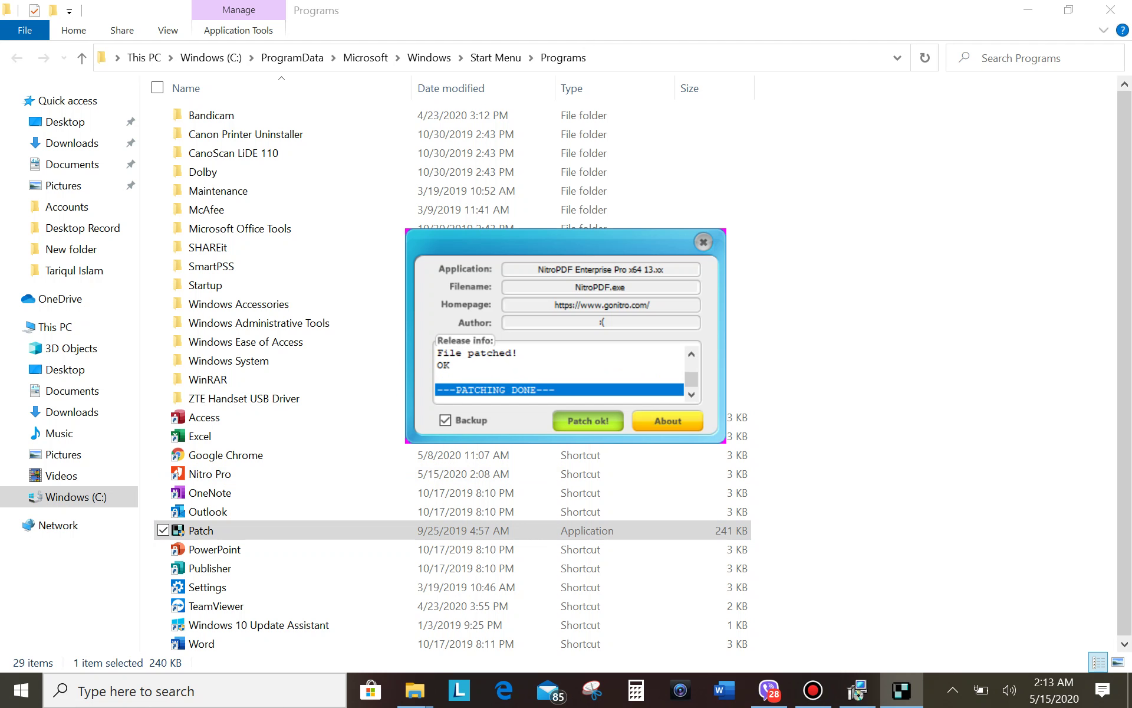
click(703, 242)
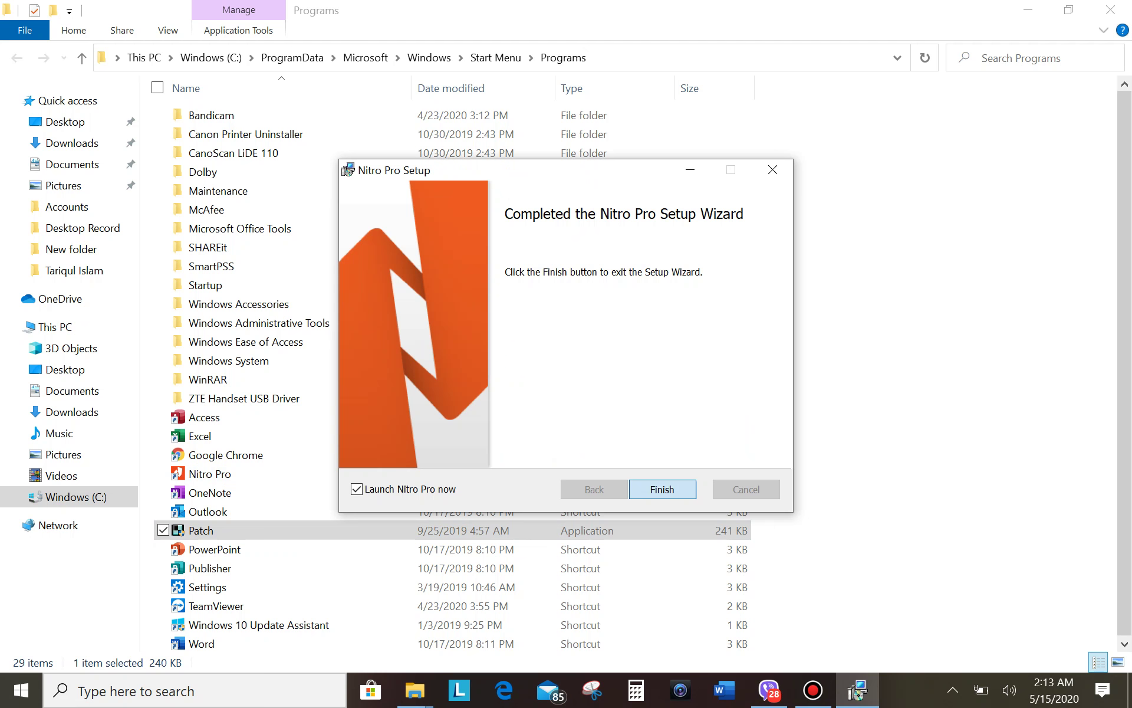
- Finish the Nitro Pro setup wizard with Launch Nitro Pro now enabled, and close the Programs and Crack folder windows
click(662, 489)
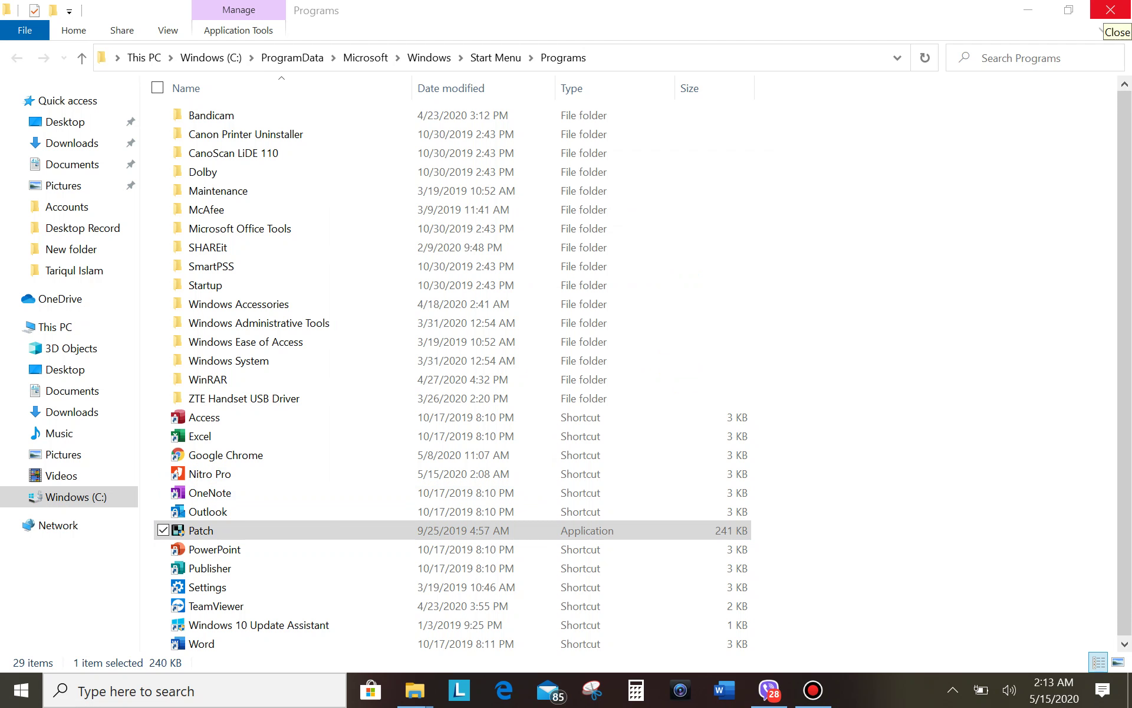
click(1100, 28)
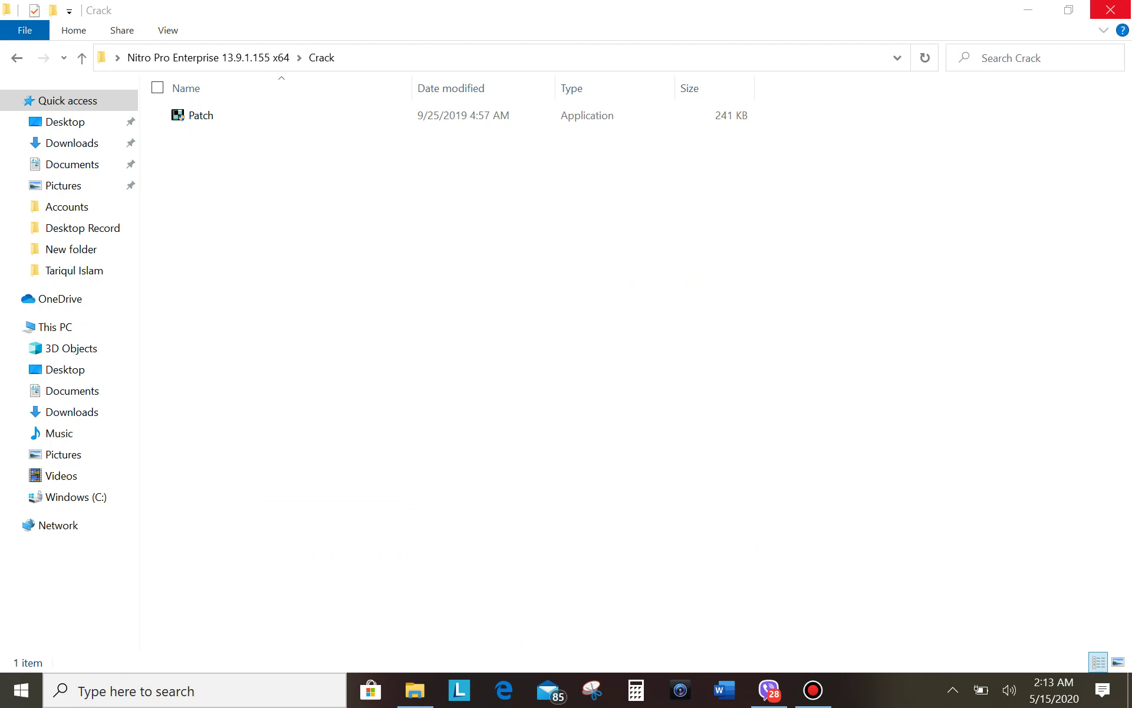
click(1110, 10)
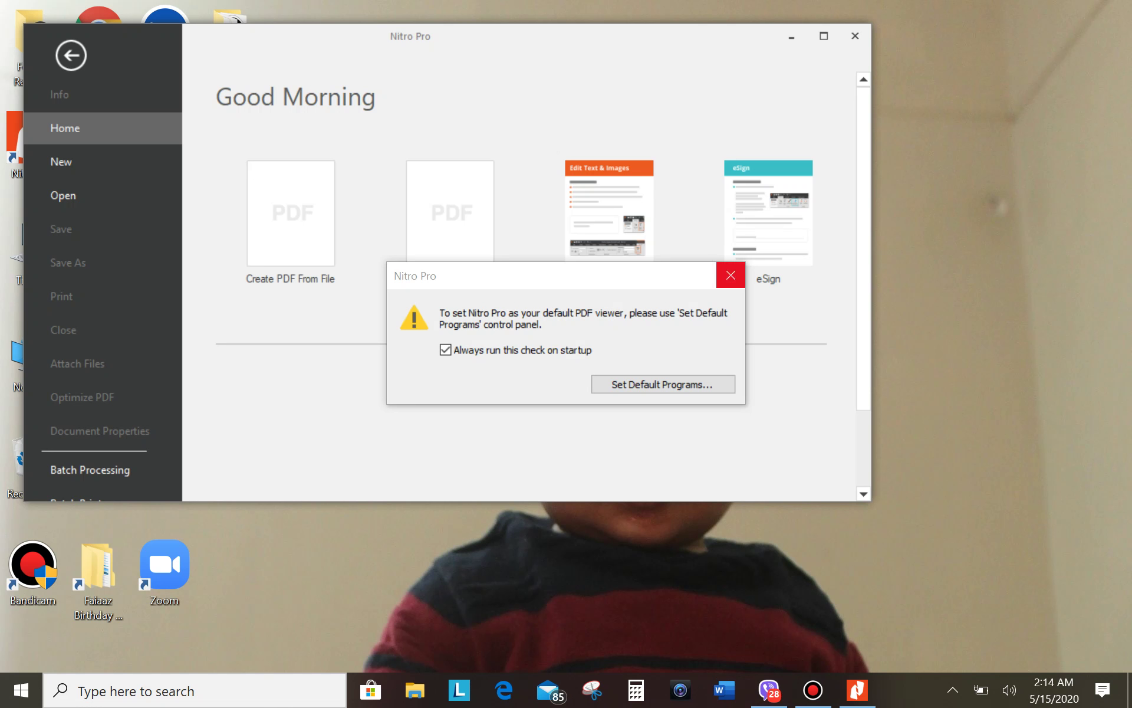
- Dismiss the default PDF viewer notice in Nitro Pro without setting default programs
click(730, 275)
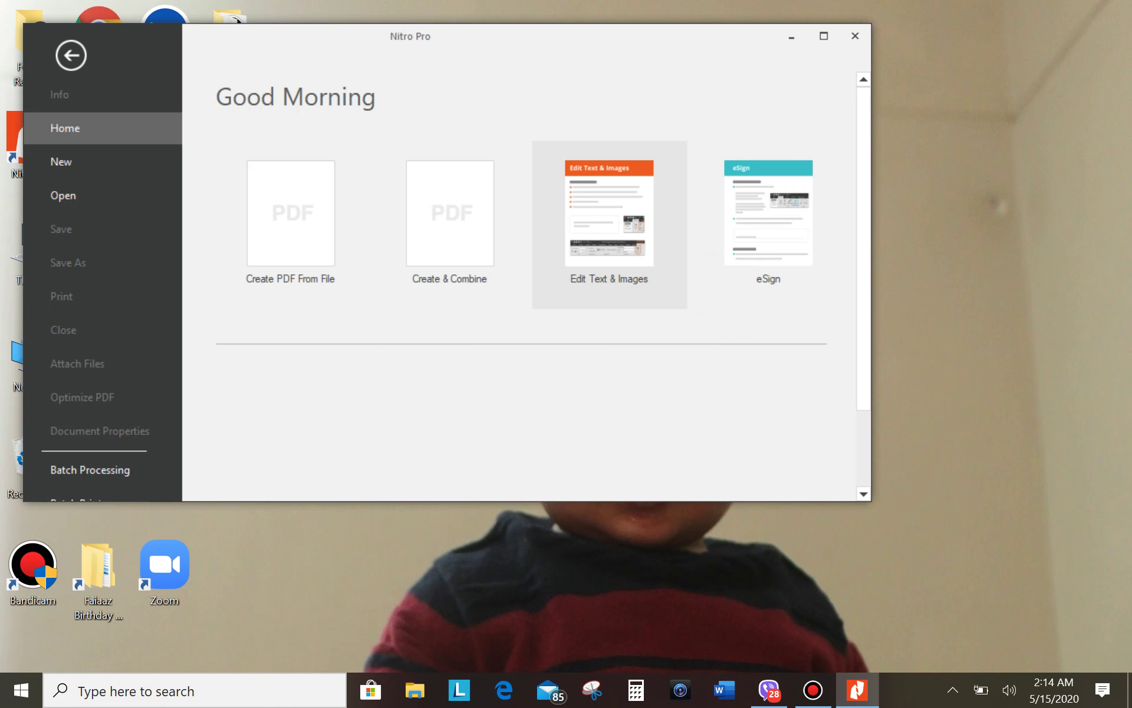